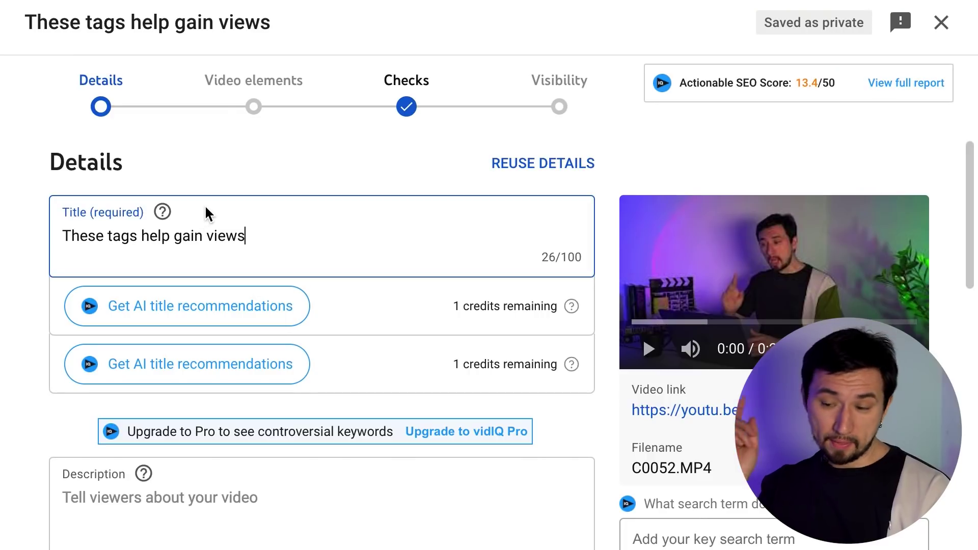
Append "//" to the end of the video title so it reads "These tags help gain views //"
drag(246, 238, 57, 234)
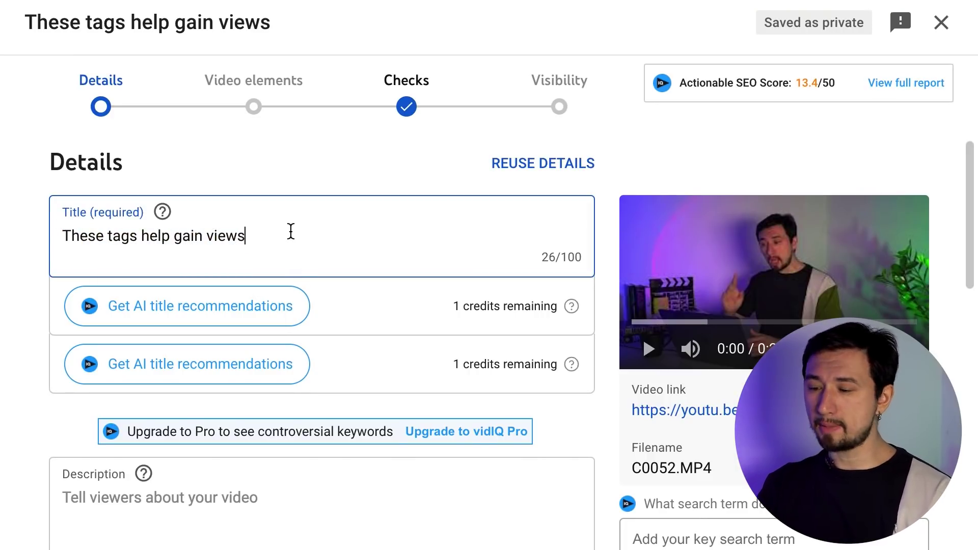
text(//)
drag(333, 270, 55, 242)
click(312, 224)
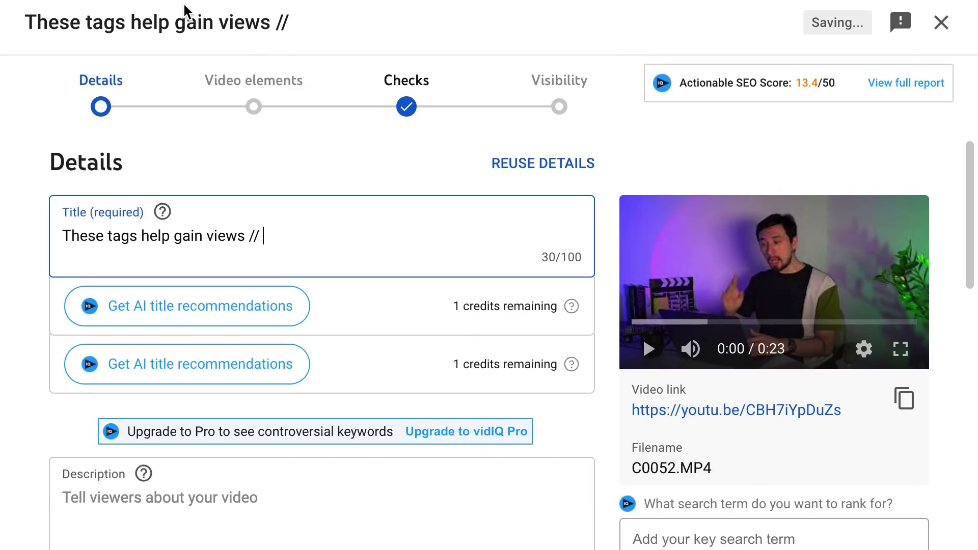
scroll(371, 386, down, 15)
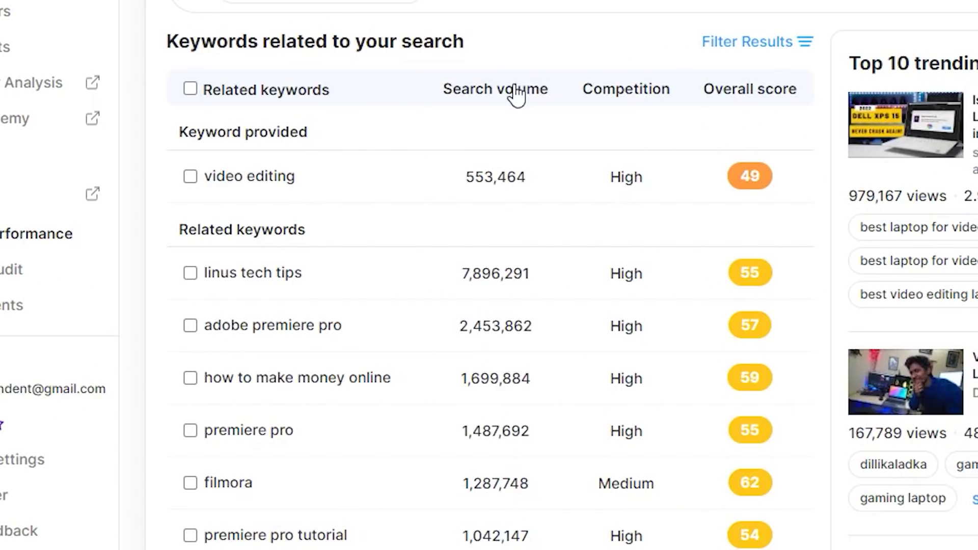
Sort the keywords related to "video editing" by ascending search volume and examine their volume, competition and overall scores
click(515, 92)
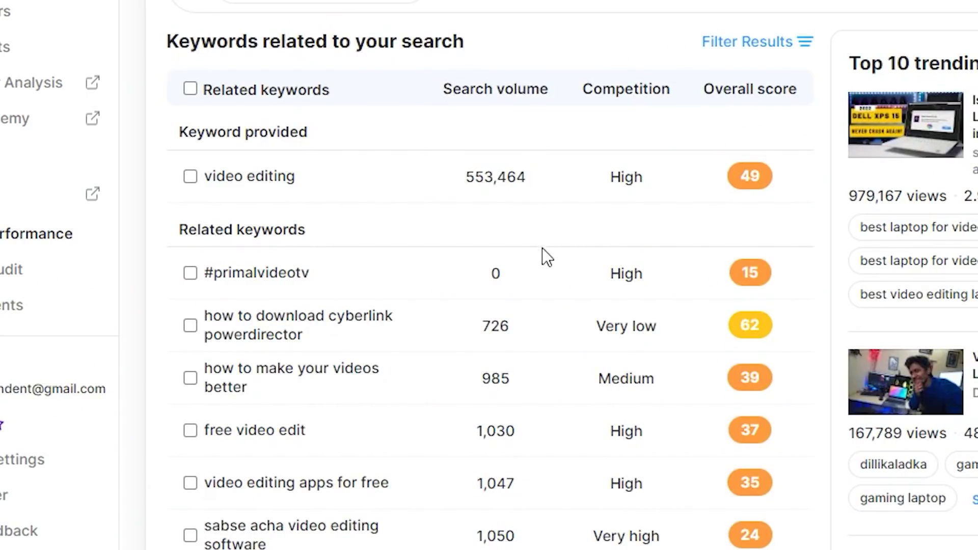
scroll(533, 303, down, 2)
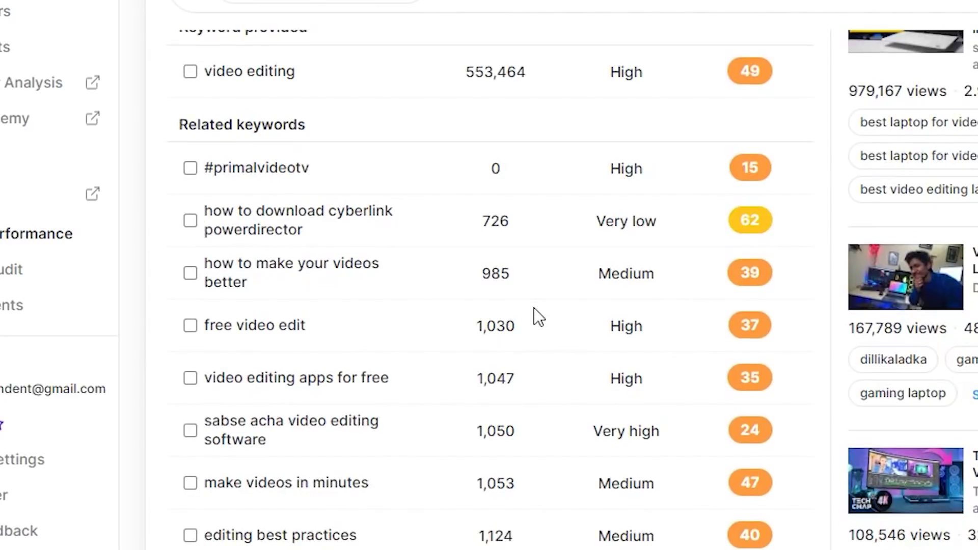
scroll(534, 308, down, 4)
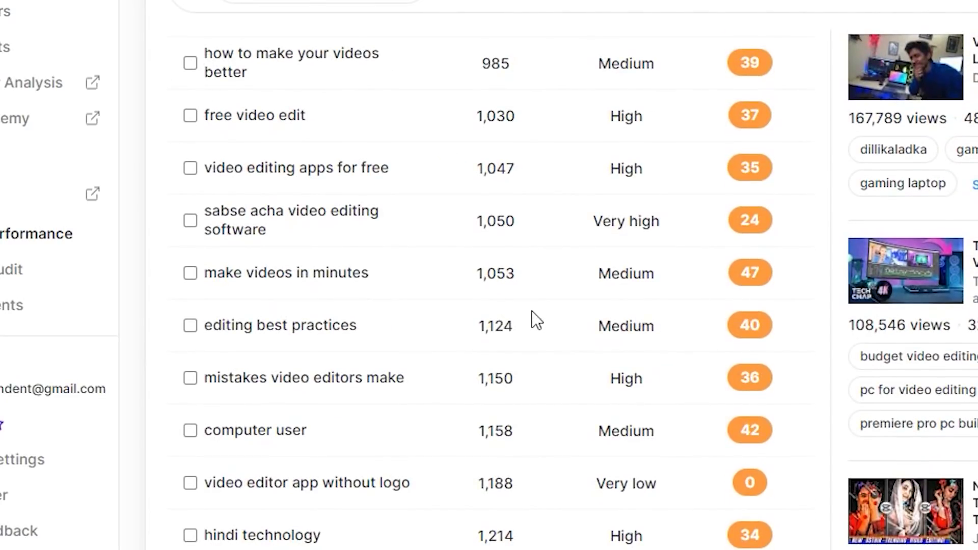
scroll(535, 320, down, 6)
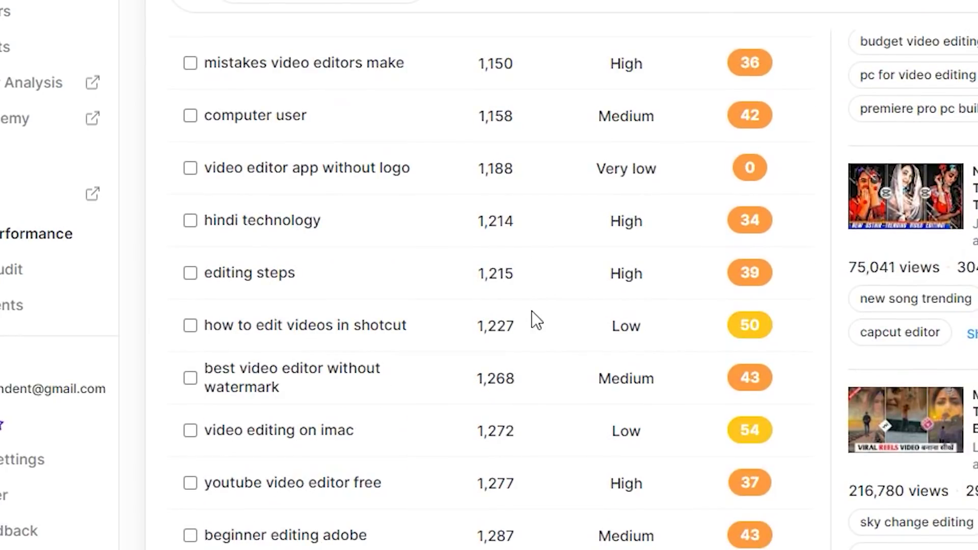
scroll(536, 320, down, 6)
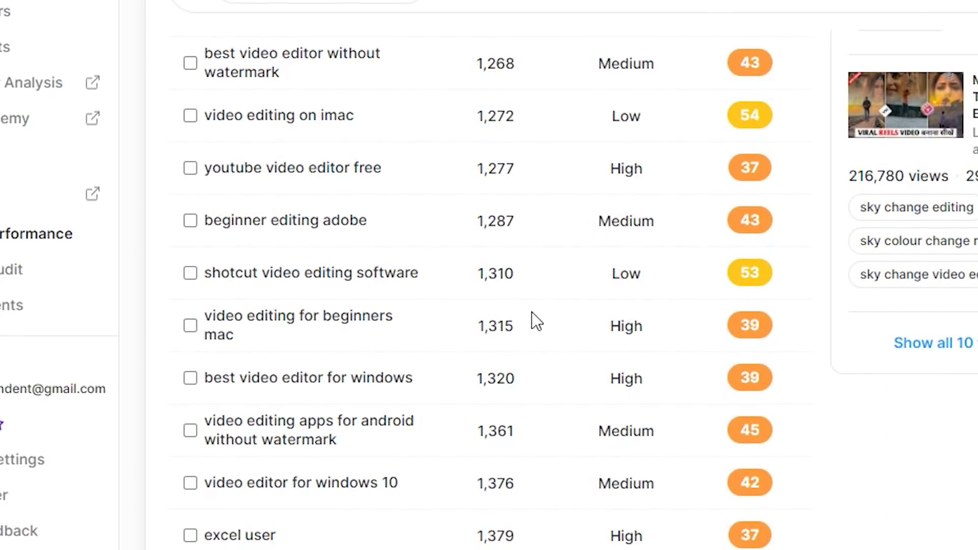
scroll(534, 321, down, 6)
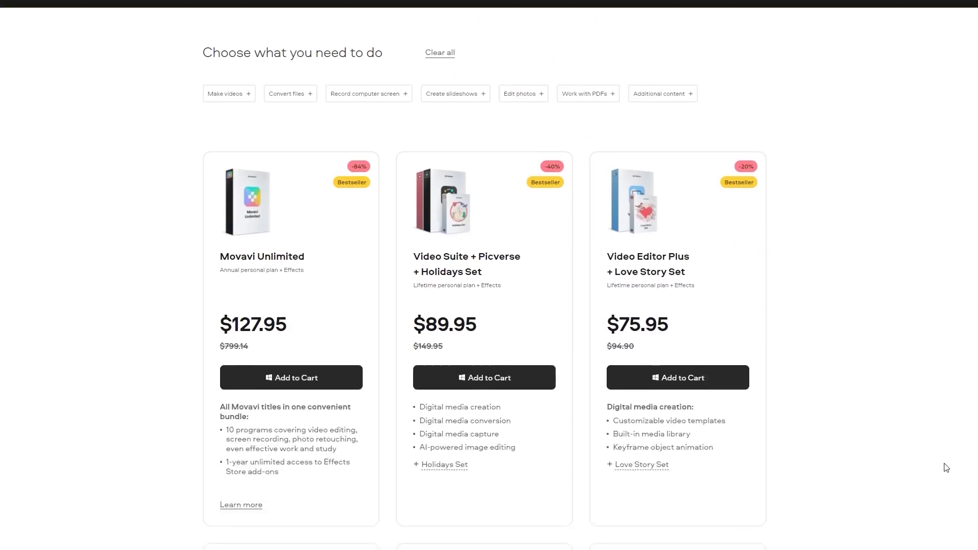
Look through the Movavi store's product bundles, comparing their plans, prices and included features
scroll(945, 465, down, 2)
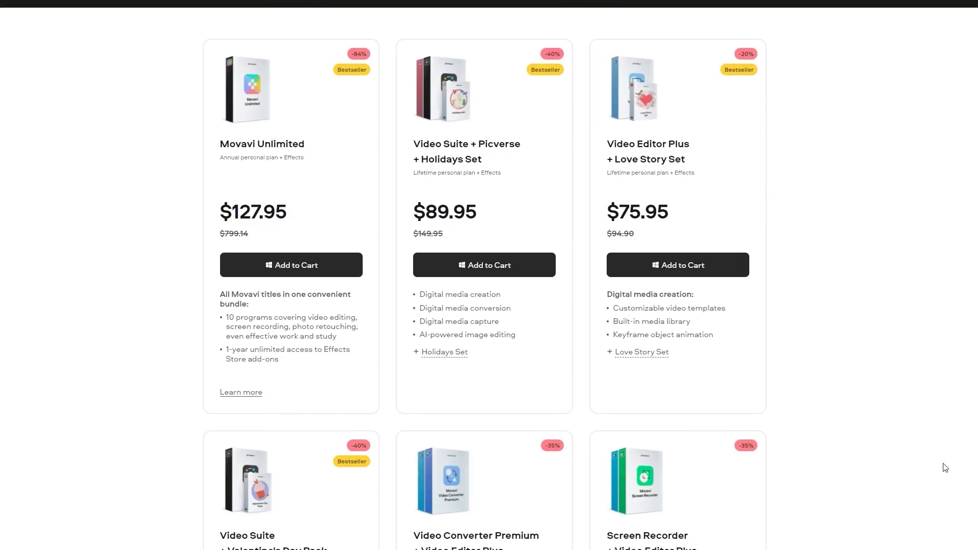
scroll(944, 468, down, 4)
scroll(944, 468, down, 5)
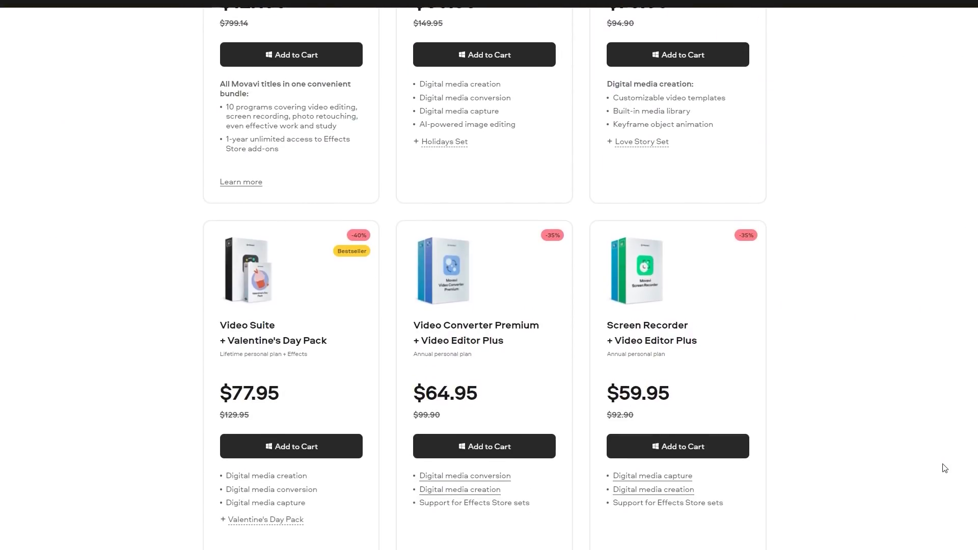
scroll(944, 468, down, 4)
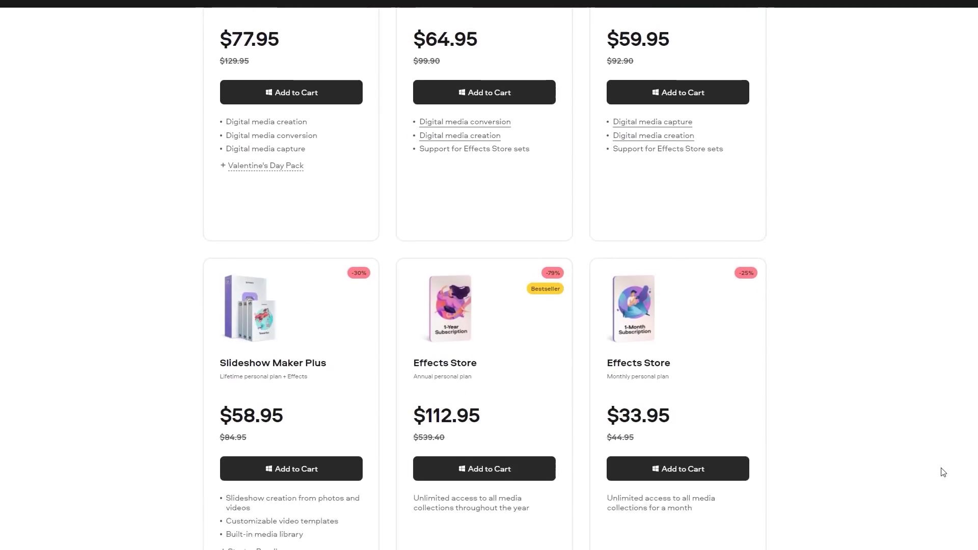
scroll(943, 472, down, 5)
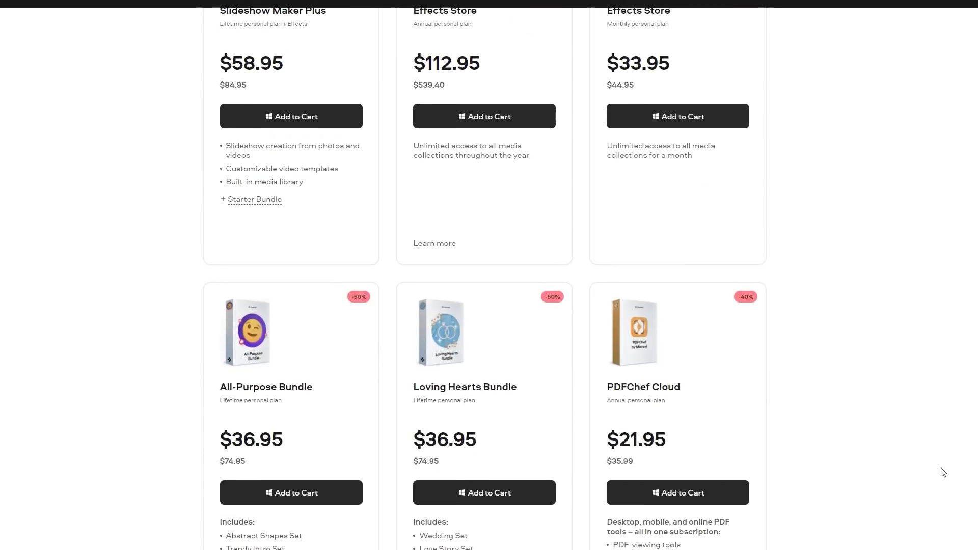
scroll(943, 472, down, 4)
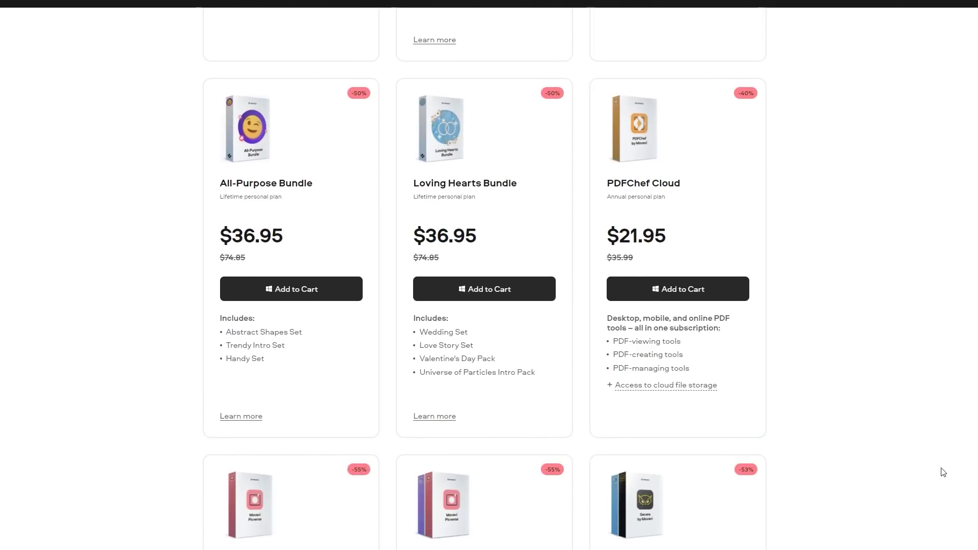
scroll(943, 472, down, 5)
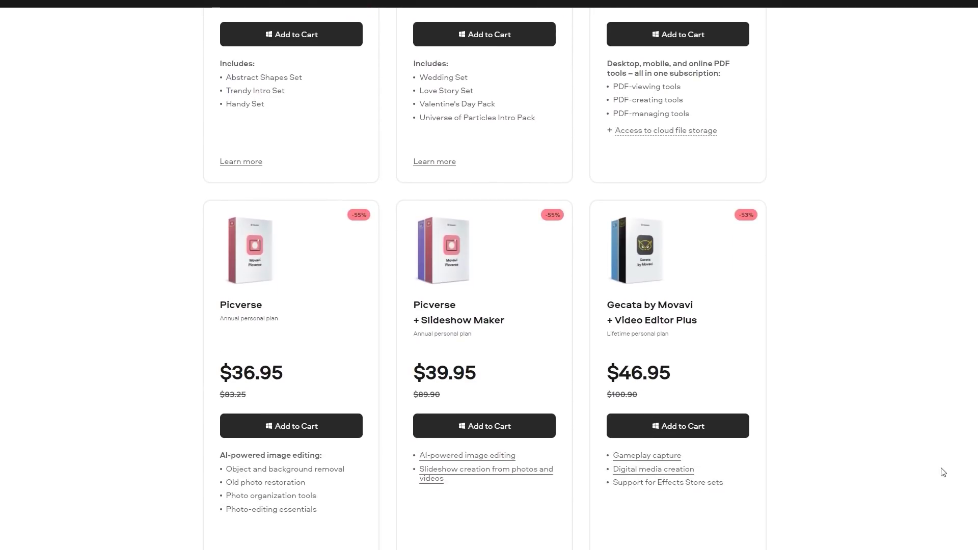
scroll(943, 472, down, 5)
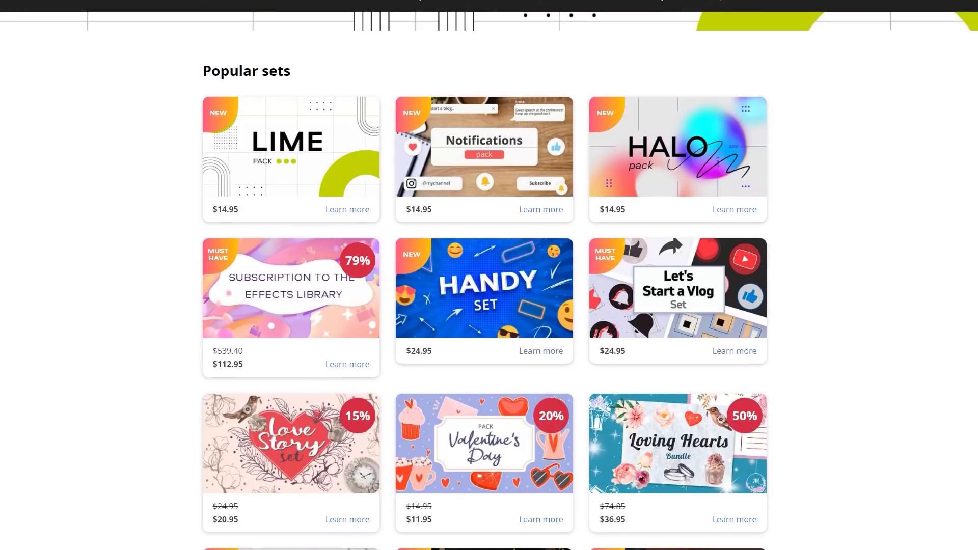
Look through the popular effect sets in the Movavi Effects Store
scroll(489, 280, down, 5)
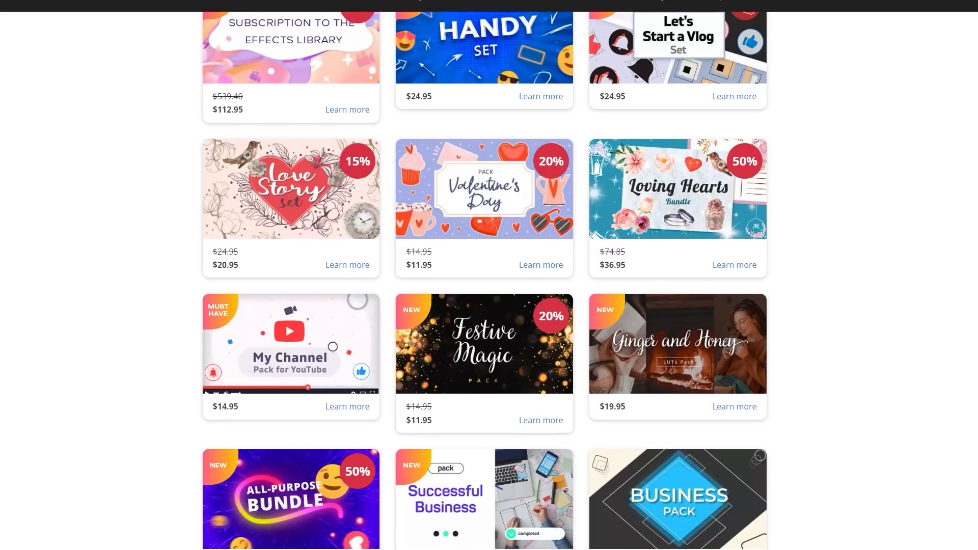
scroll(489, 280, down, 5)
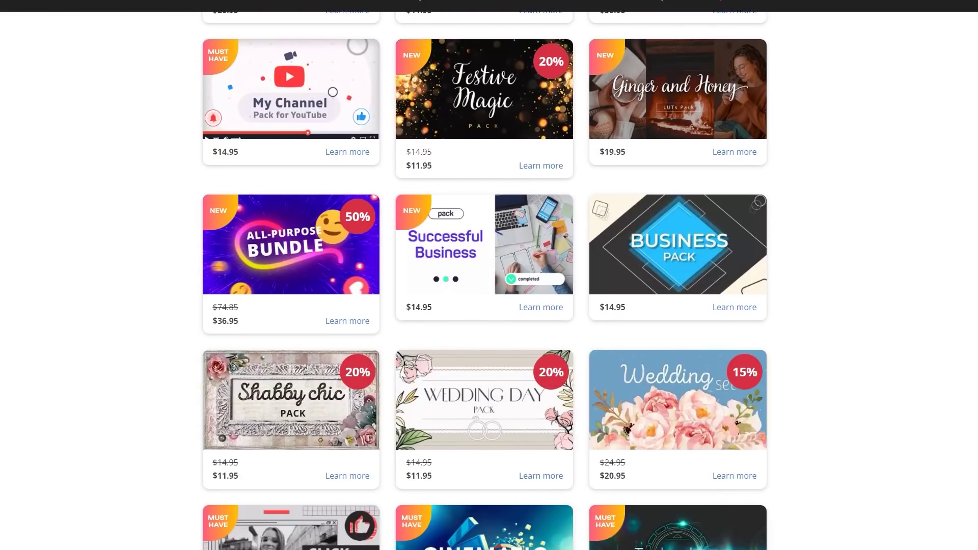
scroll(488, 280, down, 3)
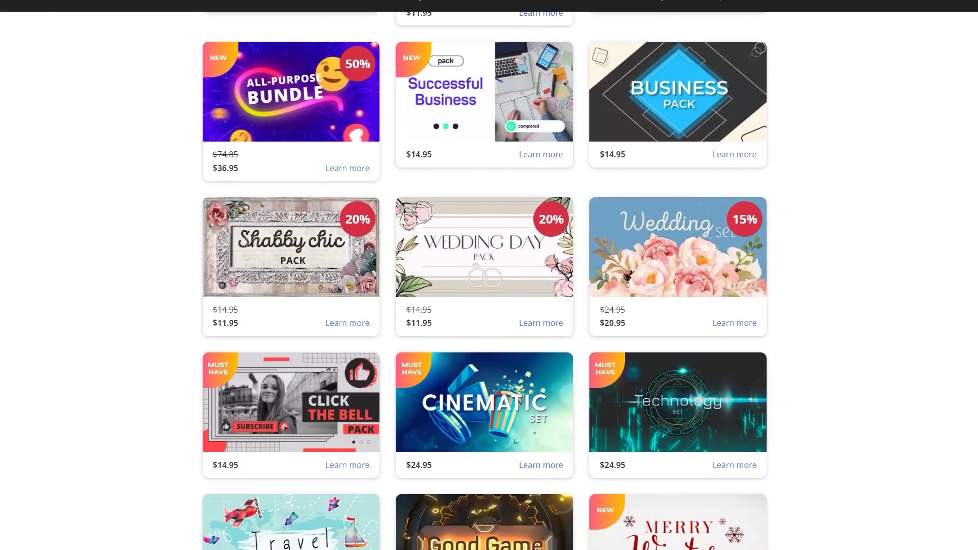
scroll(489, 281, down, 5)
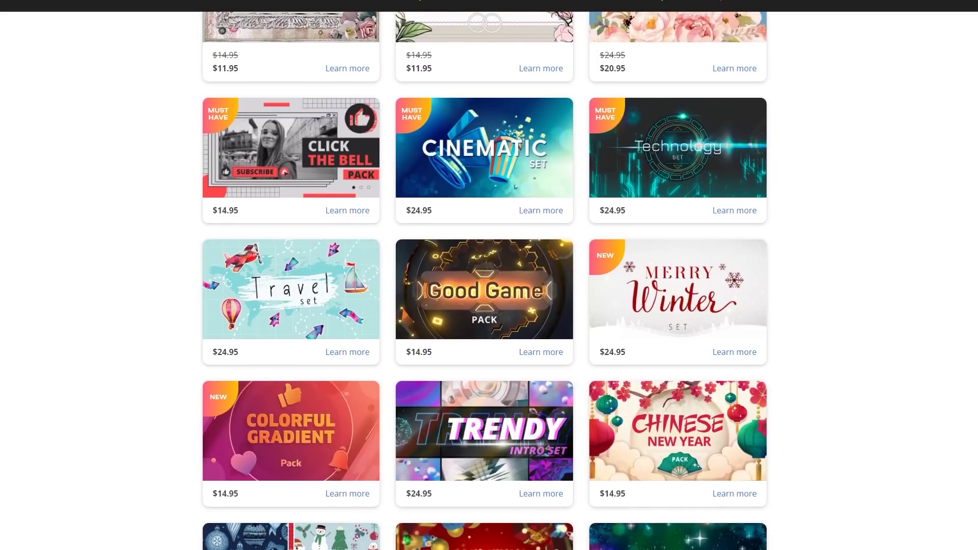
scroll(489, 280, down, 5)
scroll(974, 386, down, 6)
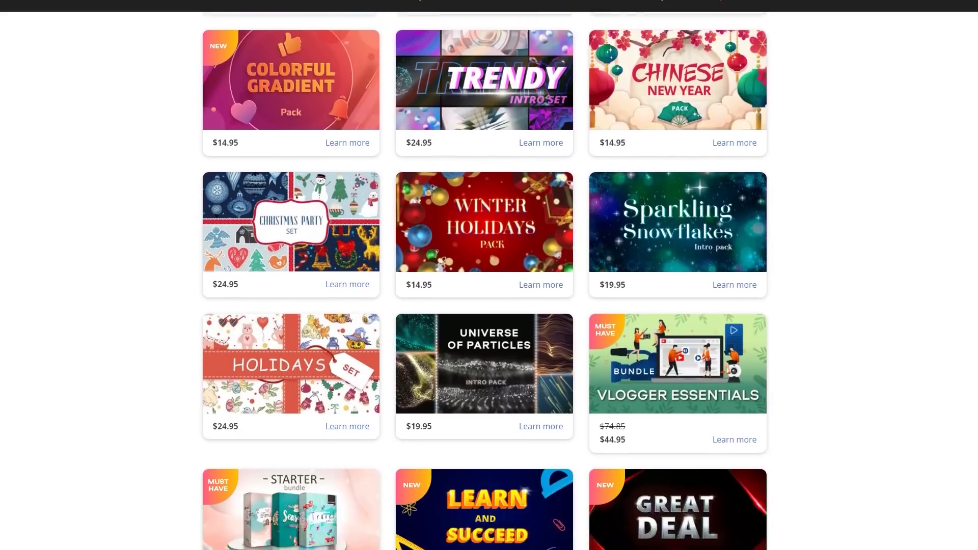
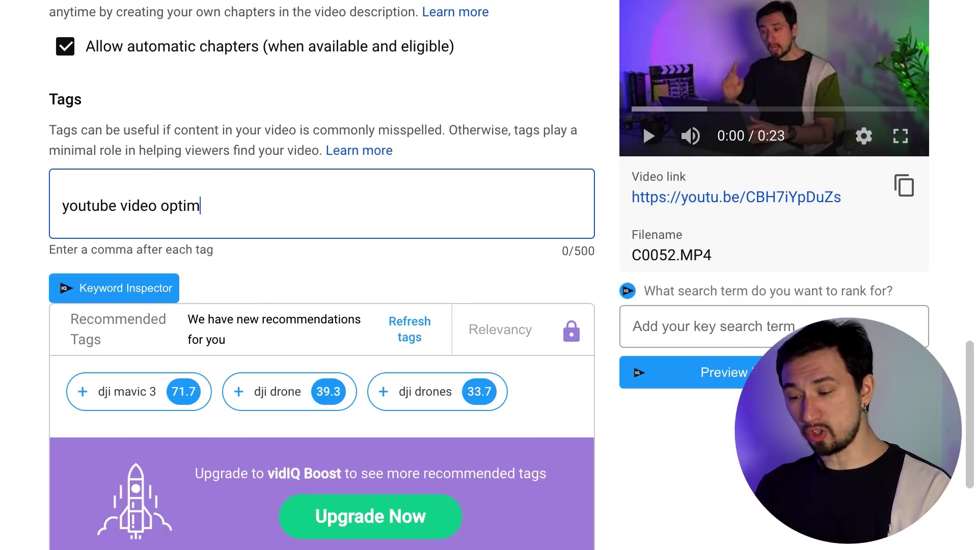
Finish entering the tag "youtube video optimization" and inspect its search volume, competition and score in vidIQ
text(tion,)
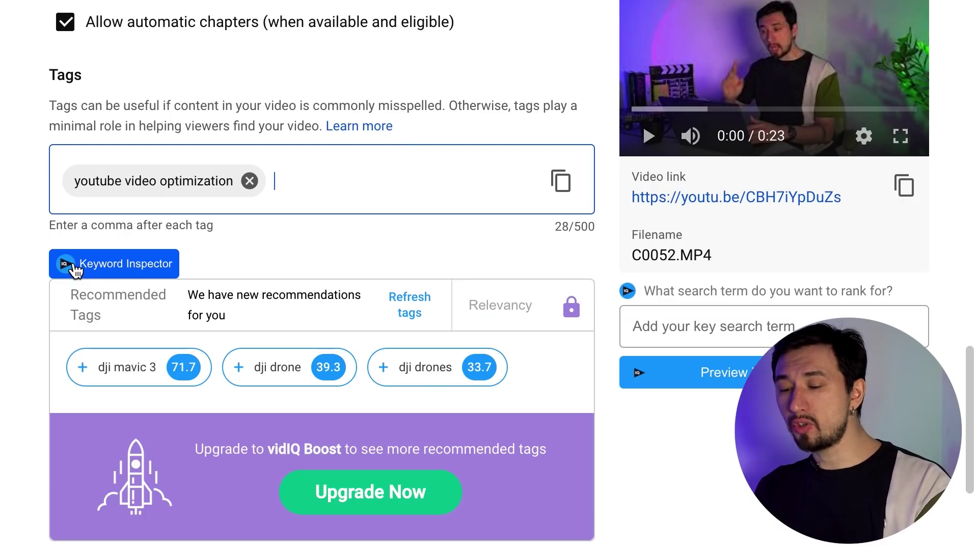
click(376, 297)
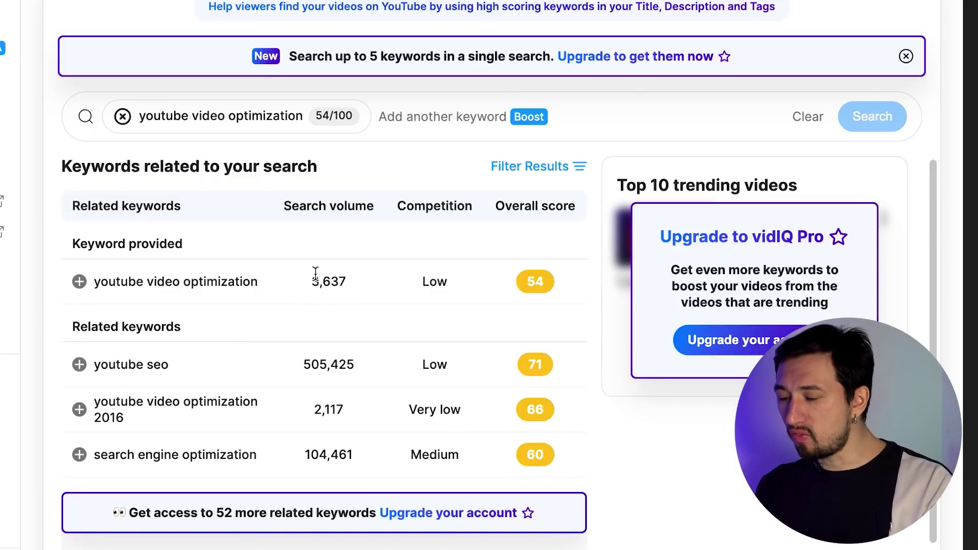
mouse_move(402, 305)
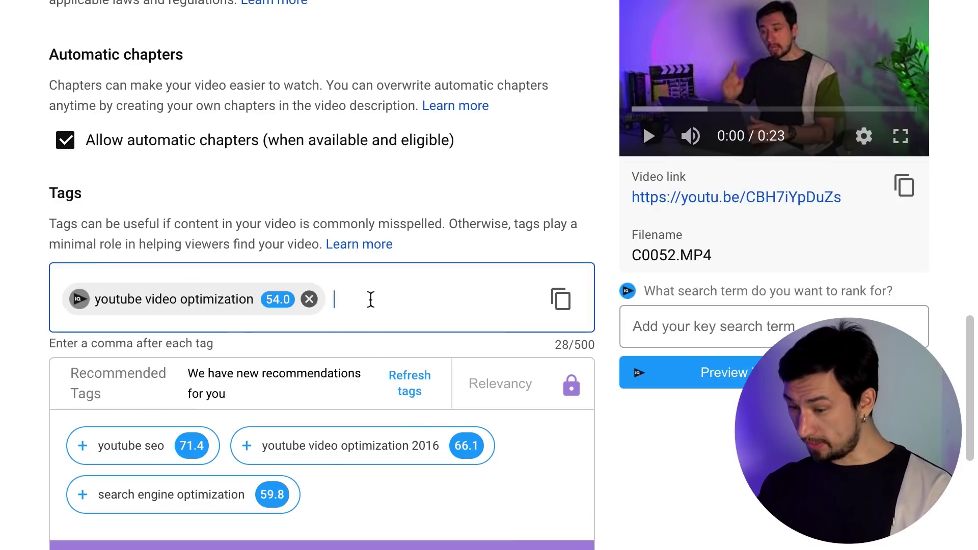
Add the tags "how to optimize video", "optimization on youtube", "search engine optimization" and "seo for youtube" to the video
text(how to )
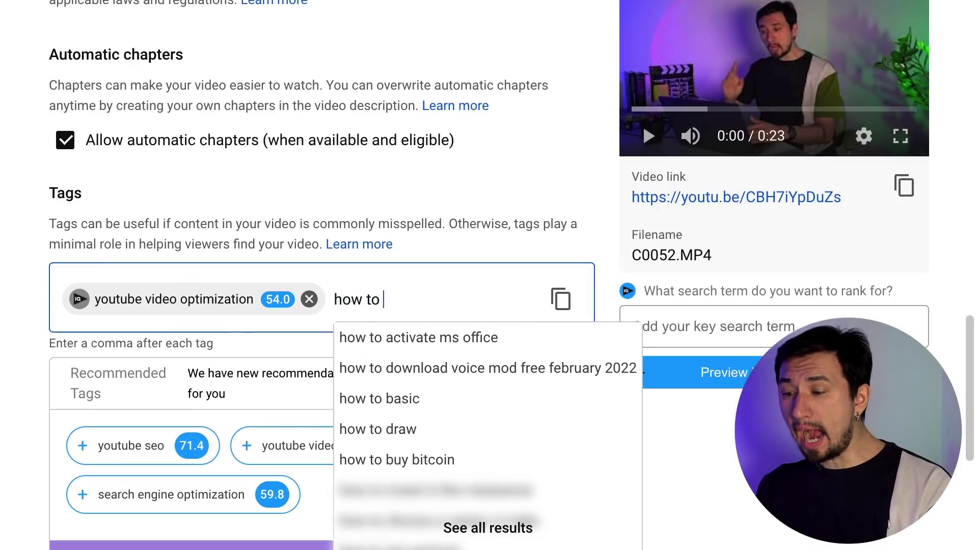
text(optimize video)
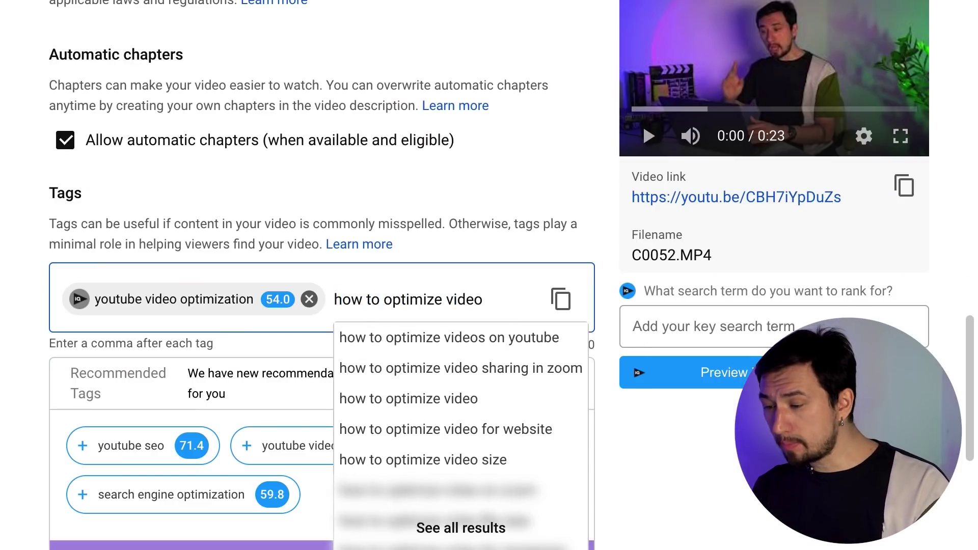
text(, optimization on youtube,)
text(search engine optimiza)
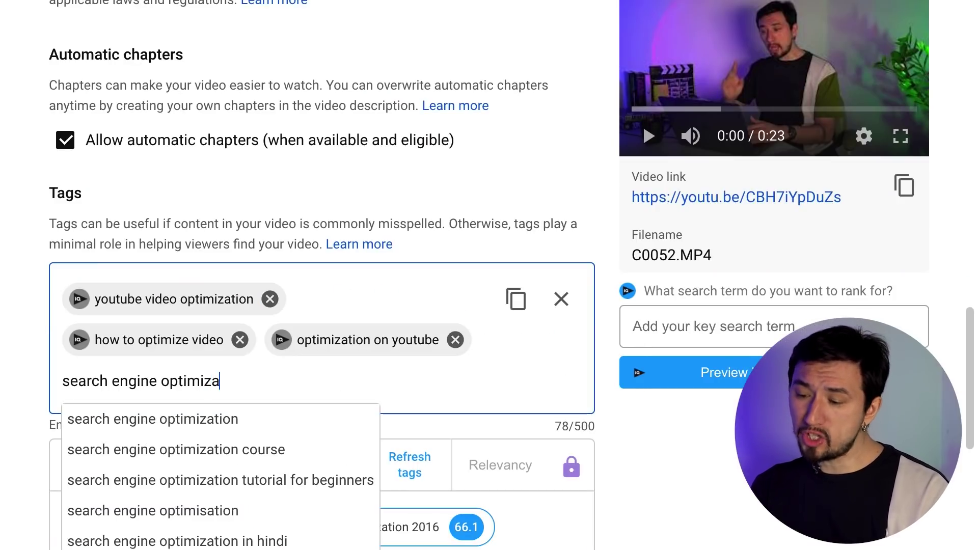
text(tion)
text(, seo for youtu)
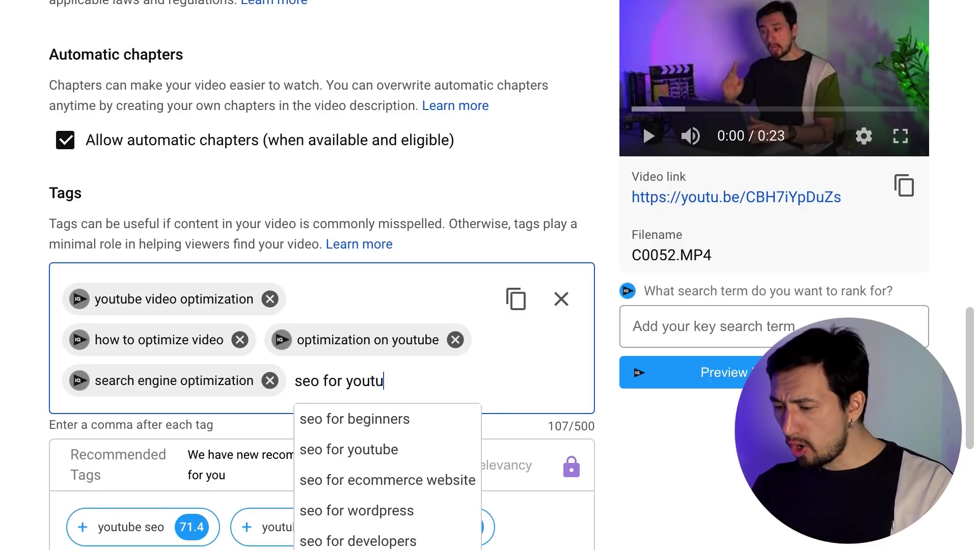
text(be,)
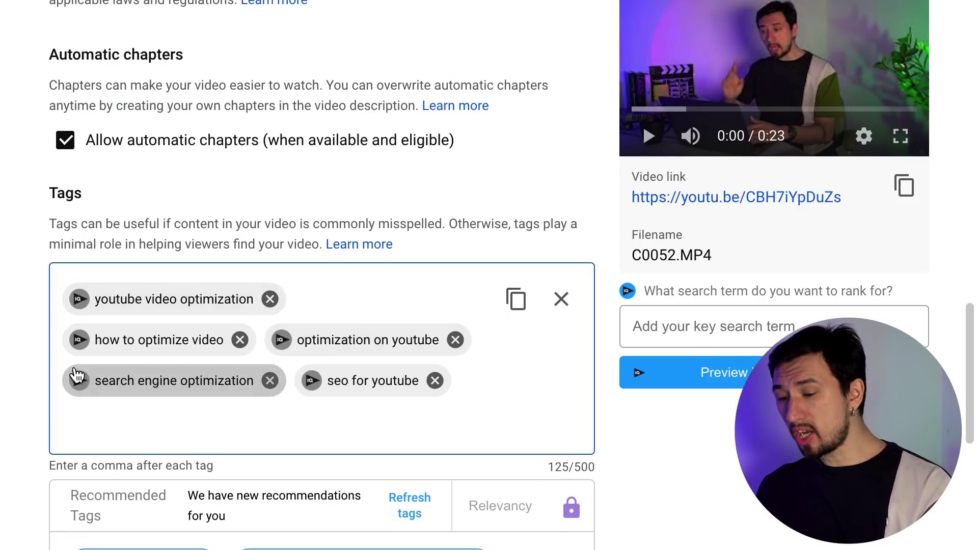
Inspect the "how to optimize video" tag and add its related keywords "how to optimize youtube videos", "video optimization" and "youtube seo" as tags
click(79, 341)
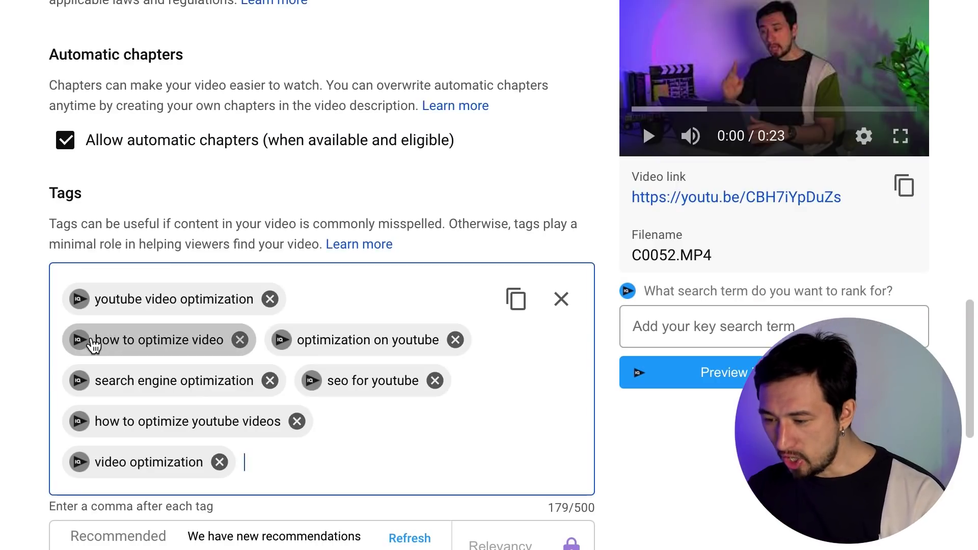
click(79, 339)
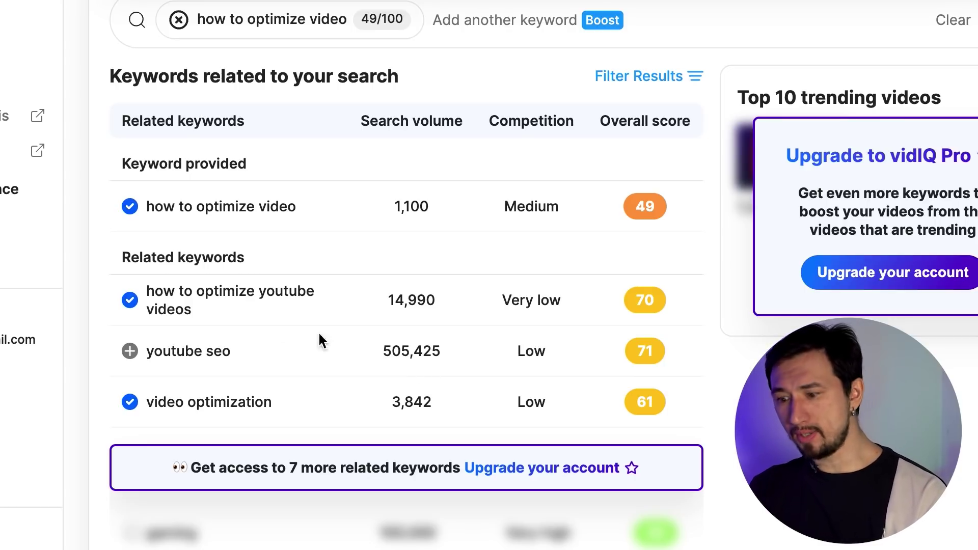
click(131, 352)
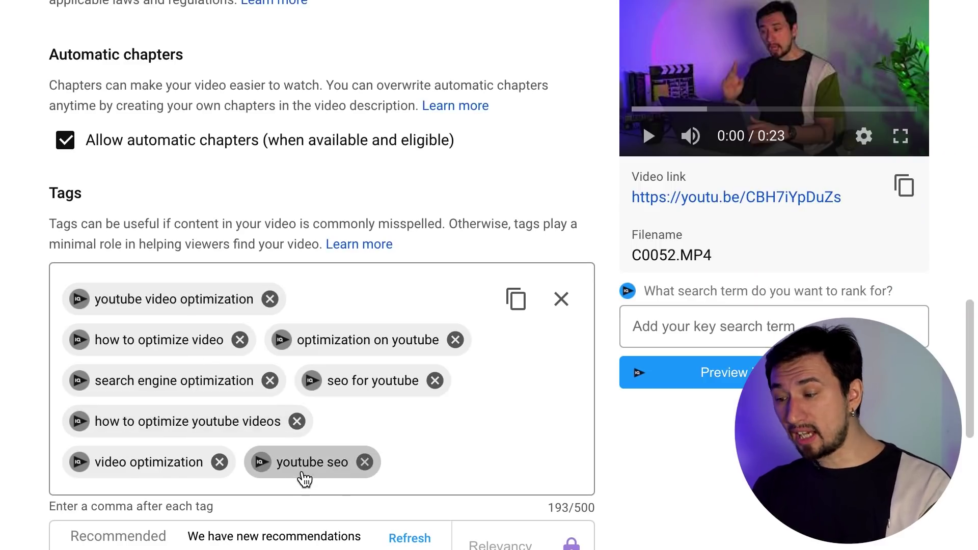
Return to the video's tag list and inspect the keyword data of the "search engine optimization" tag
drag(305, 478, 376, 428)
click(388, 430)
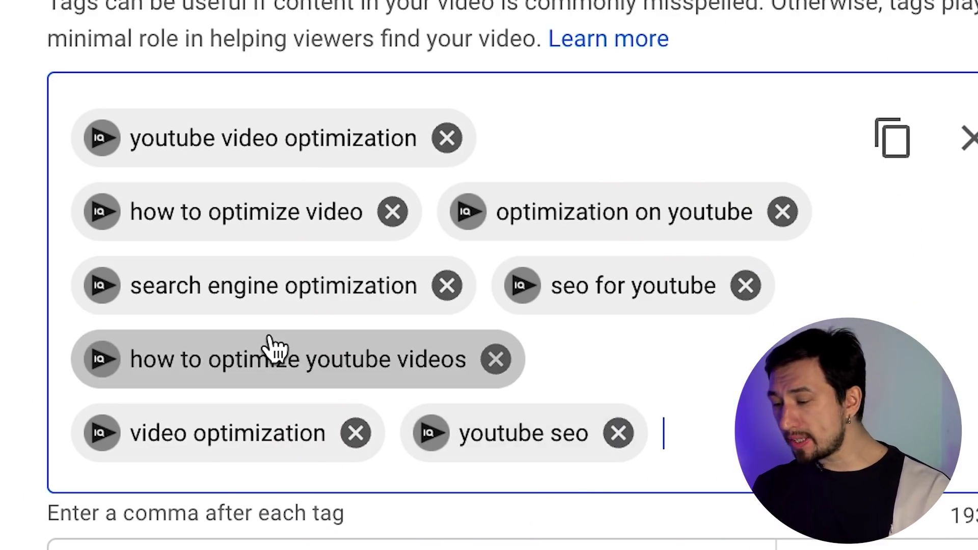
click(100, 286)
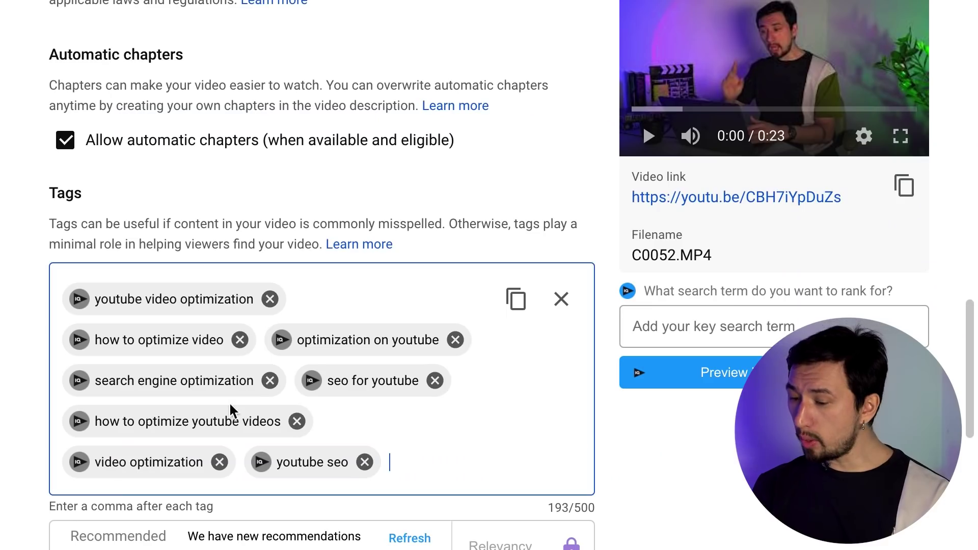
Add related keywords such as "youtube seo tips" and "how to optimize youtube videos for seo" as tags, and remove the "search engine optimization" tag
click(250, 461)
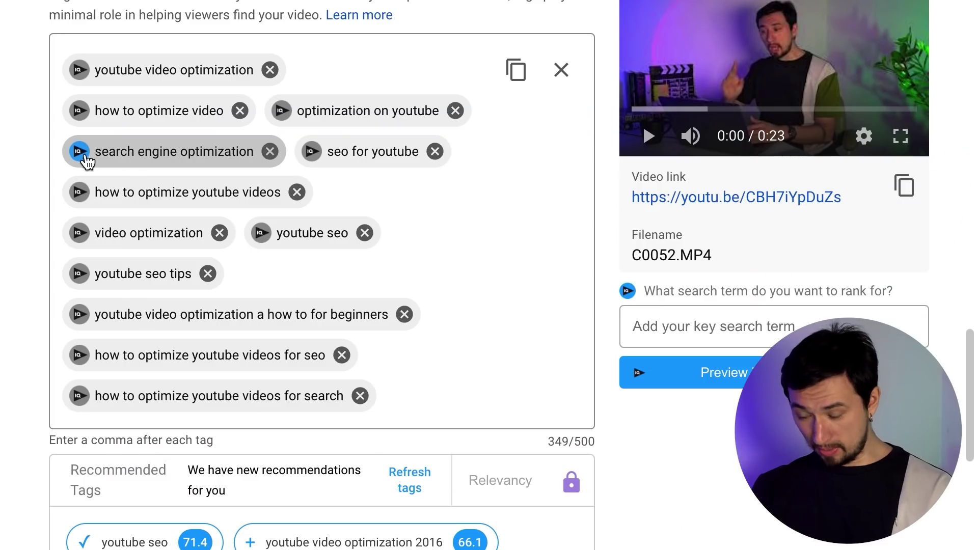
click(82, 153)
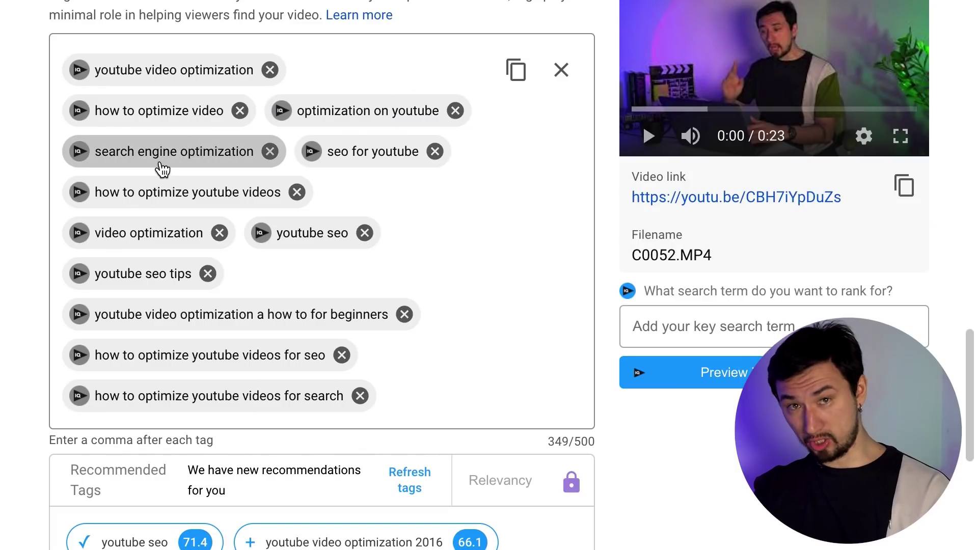
click(271, 151)
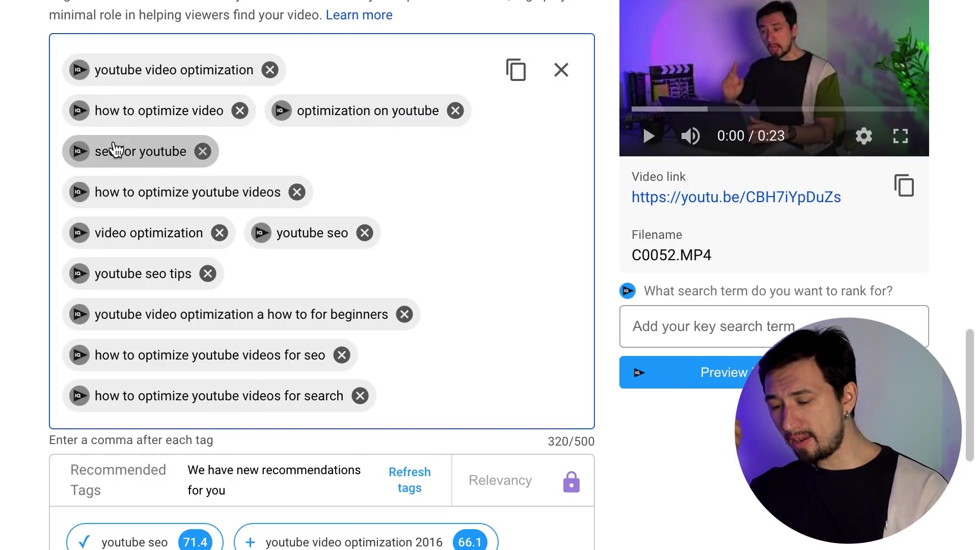
Inspect the related keywords of the "optimization on youtube" tag, try adding "seo" as a tag, and remove it again
click(79, 111)
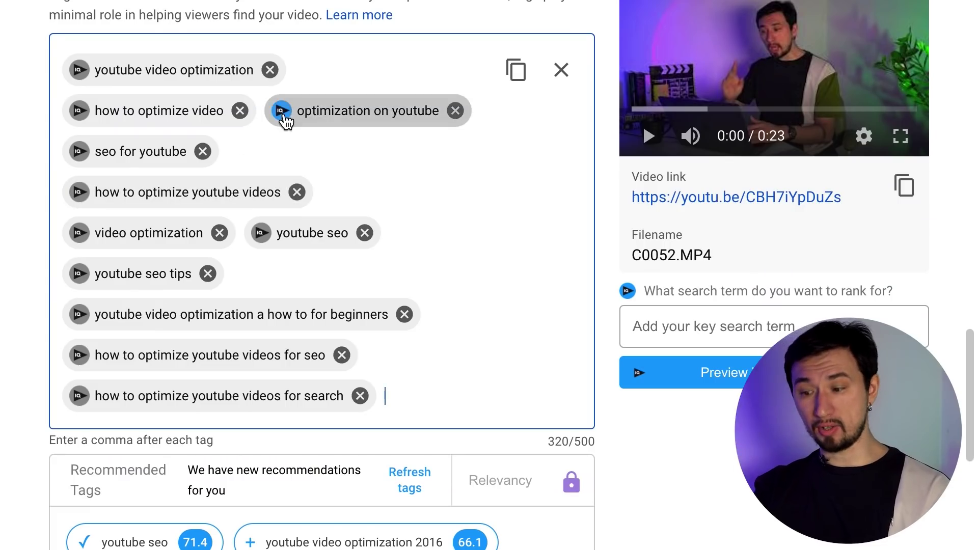
click(282, 113)
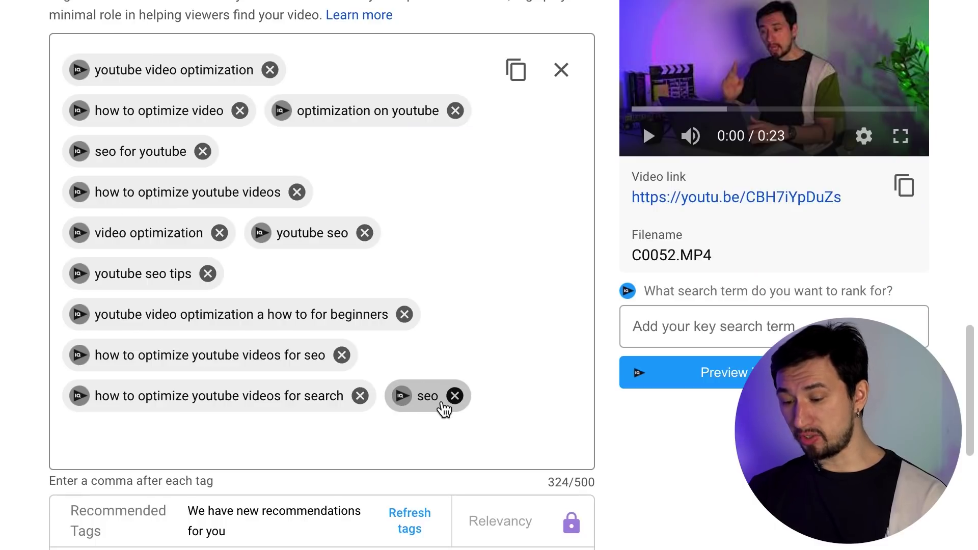
click(455, 396)
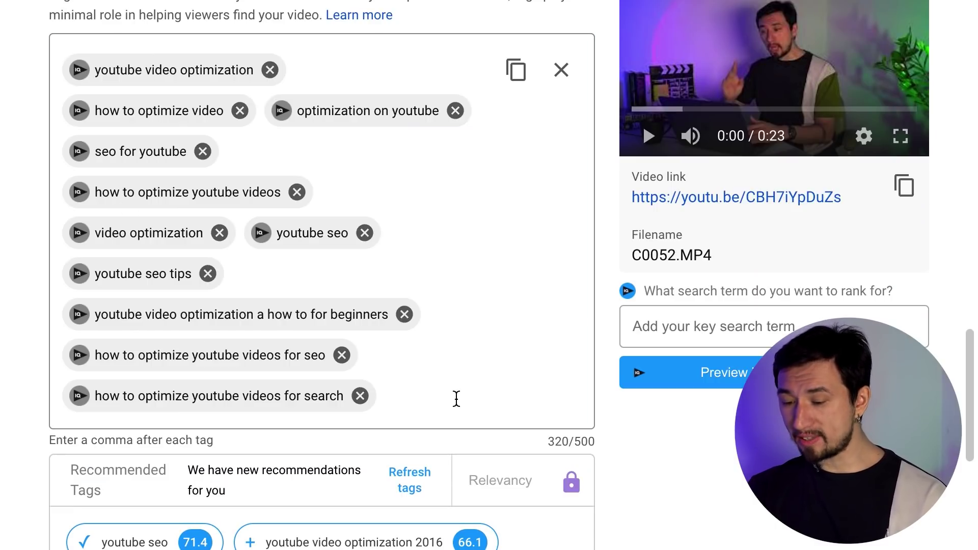
Inspect the keyword data for "seo for youtube" and add its related keyword "youtube seo tutorial" as a tag
click(282, 112)
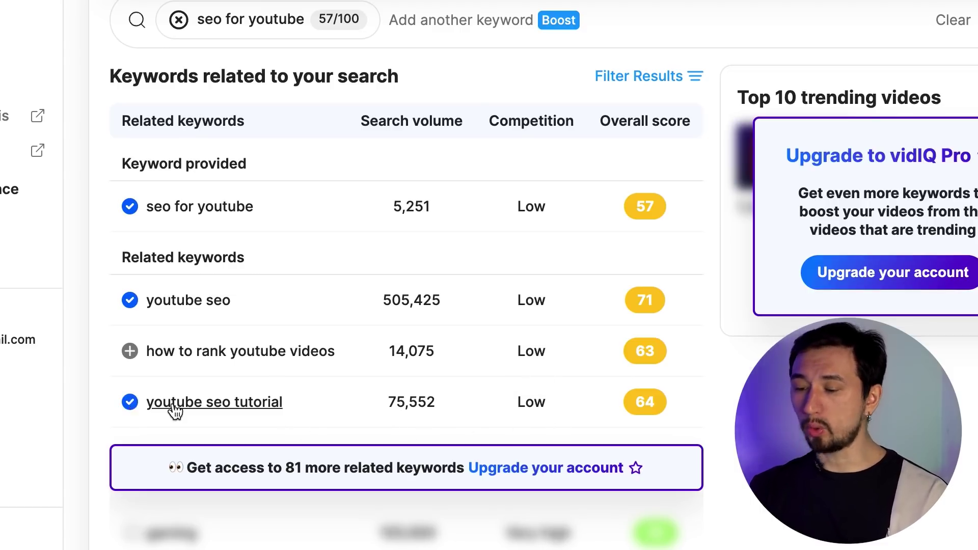
mouse_move(530, 404)
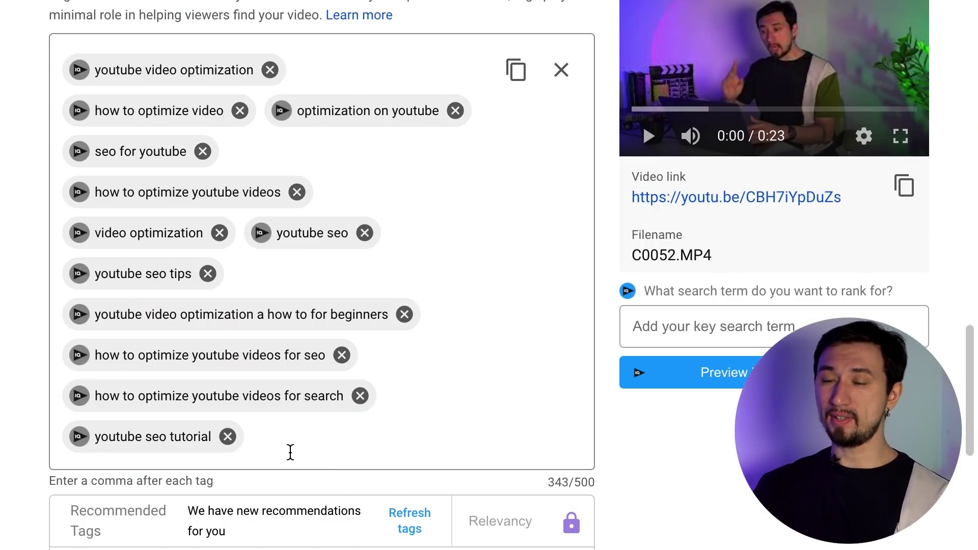
Extend the video title to read "These tags help gain views // YouTube SEO tutorial for 2022"
scroll(312, 439, up, 9)
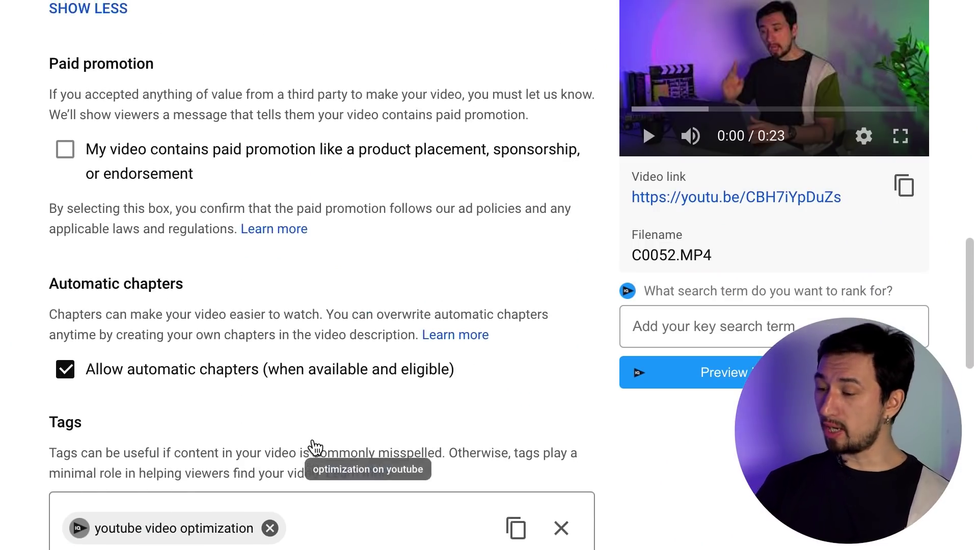
scroll(312, 447, up, 20)
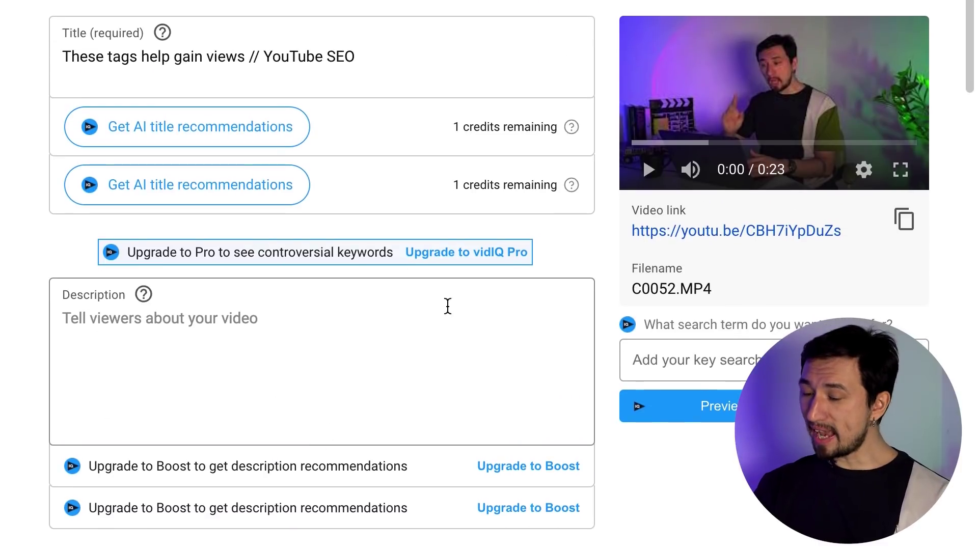
click(374, 55)
text(tuto)
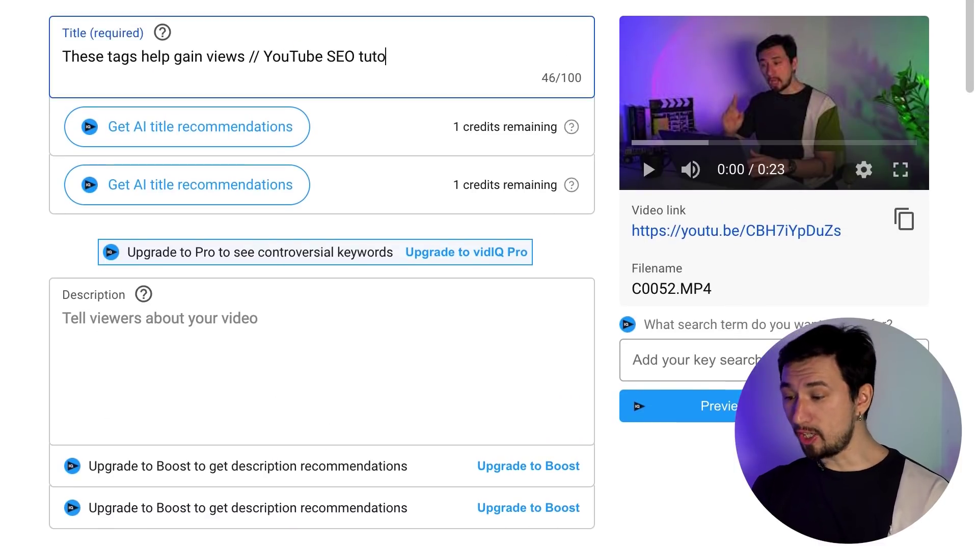
text(rial for 2022)
drag(468, 56, 58, 56)
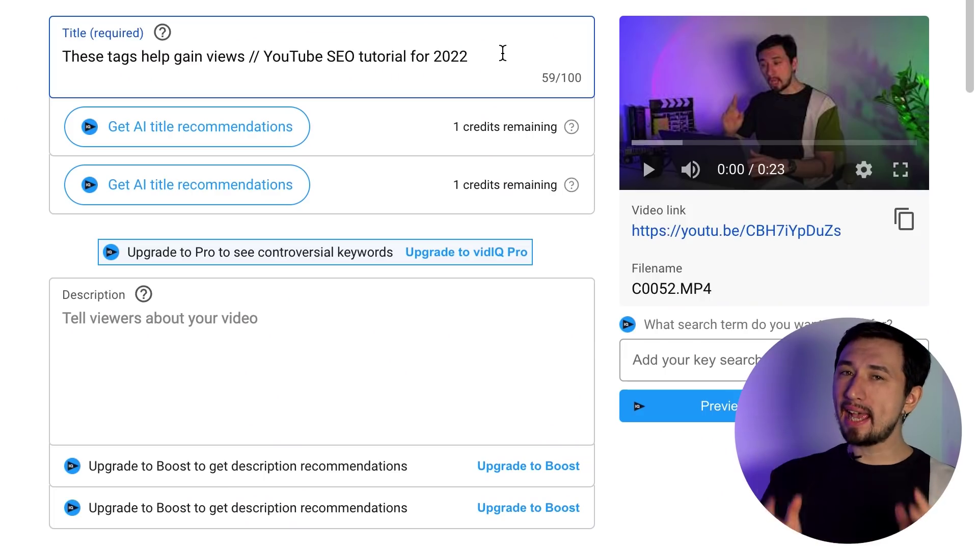
Add the branded tags "movavi", "movavi vlog" and "movavi unlimited" to the end of the video's tag list
scroll(444, 359, down, 20)
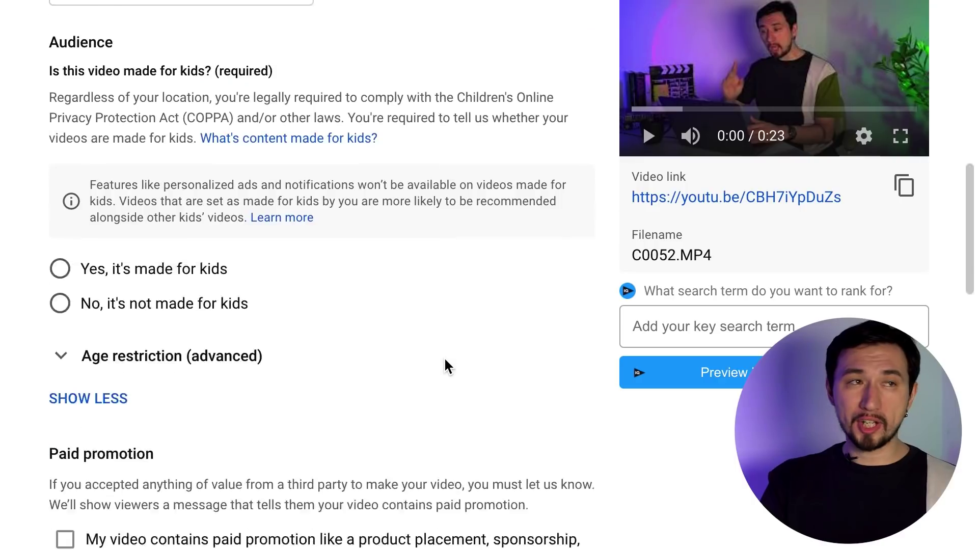
scroll(446, 364, down, 10)
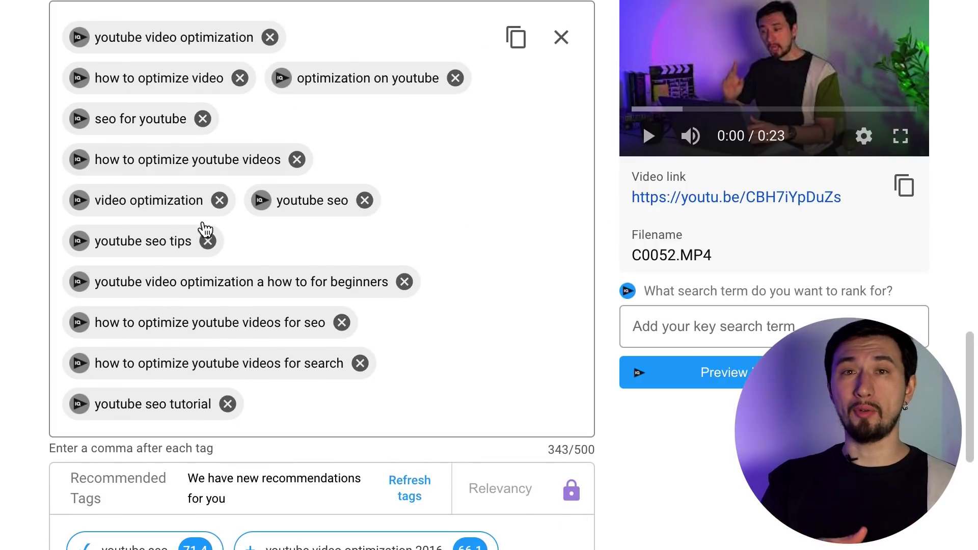
click(304, 412)
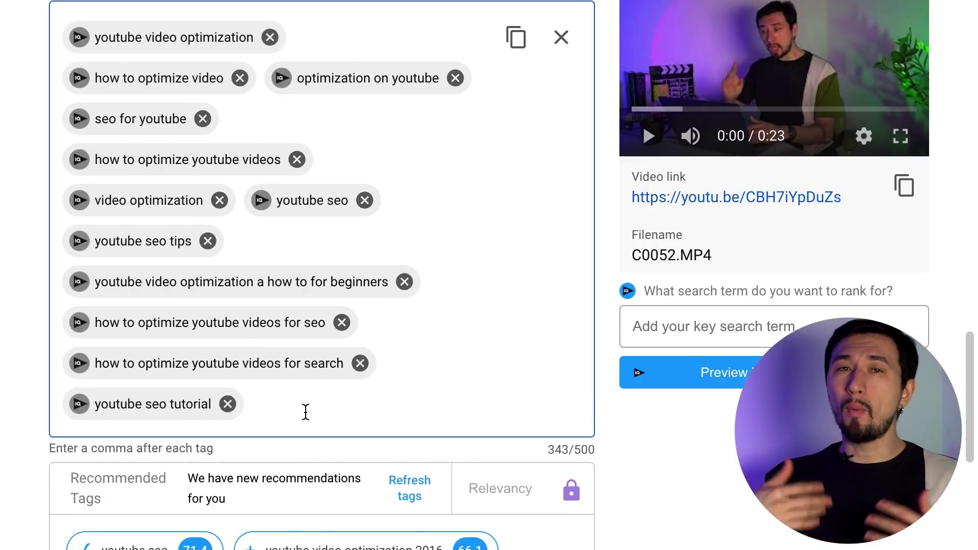
text(movavi)
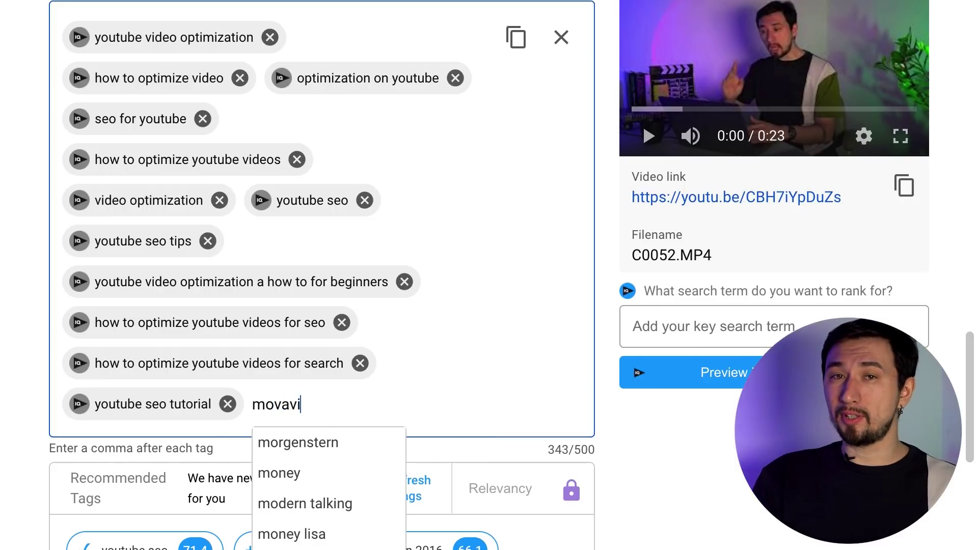
text(,)
text(mo)
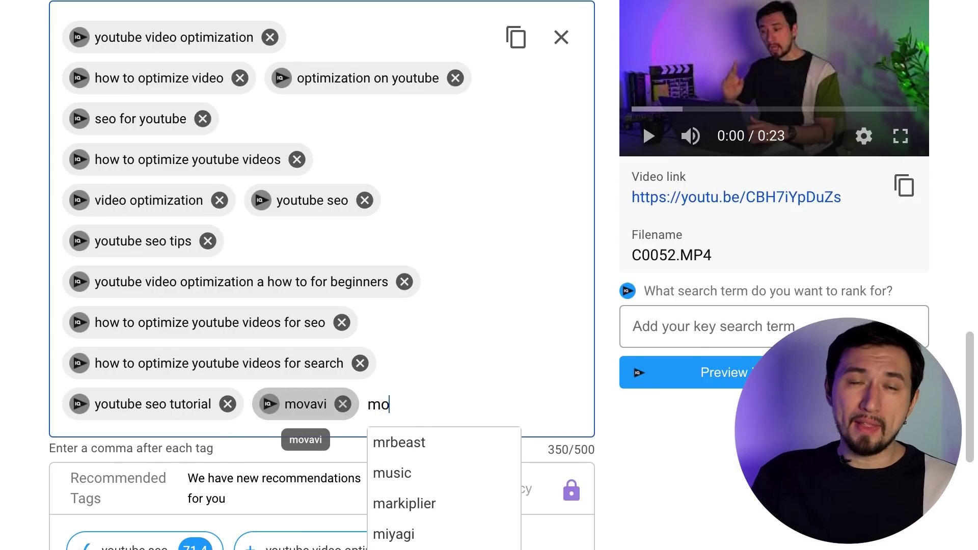
text(vavi vlog)
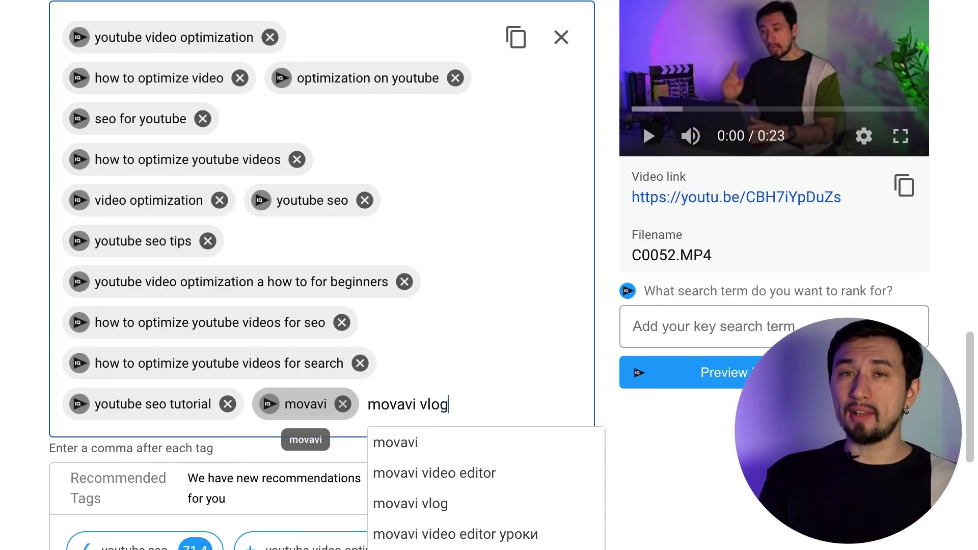
text(,)
text(m)
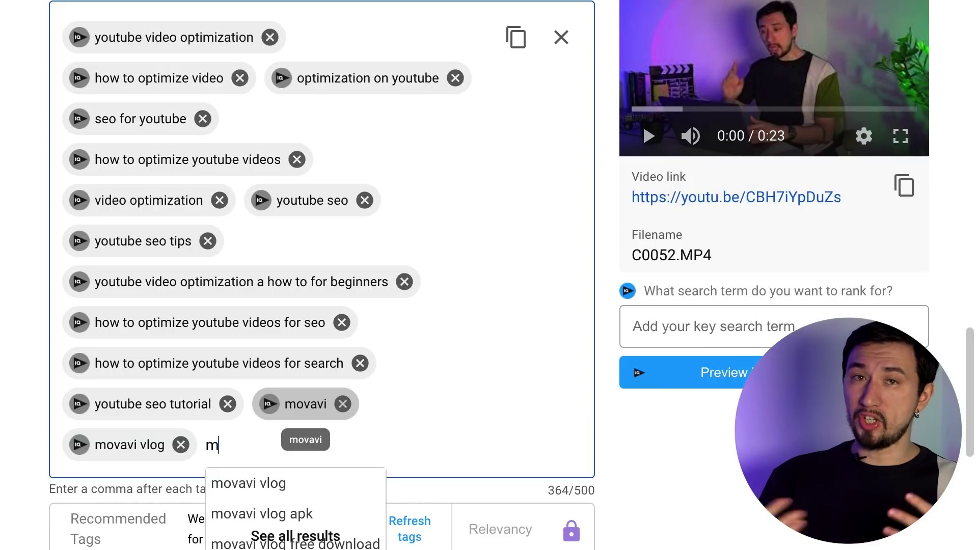
text(ovavi)
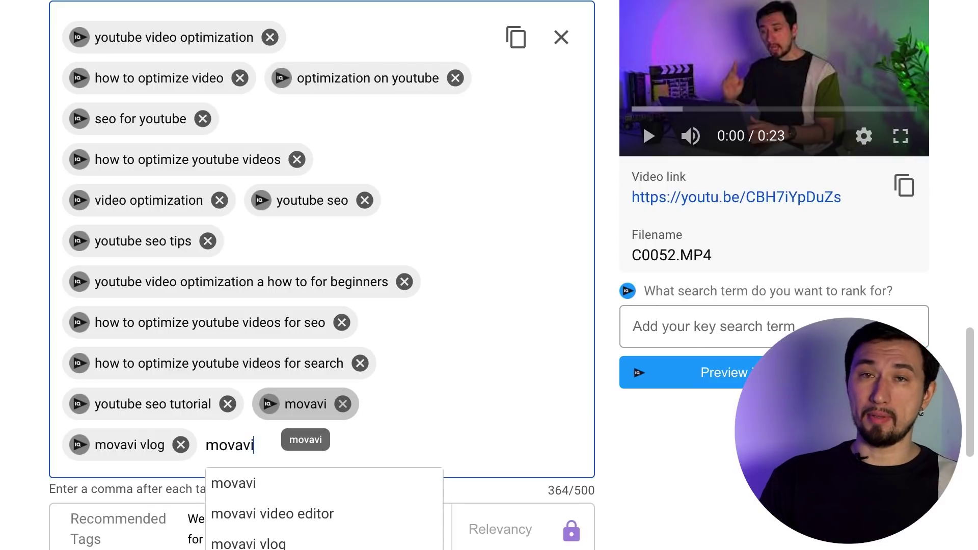
text( unl)
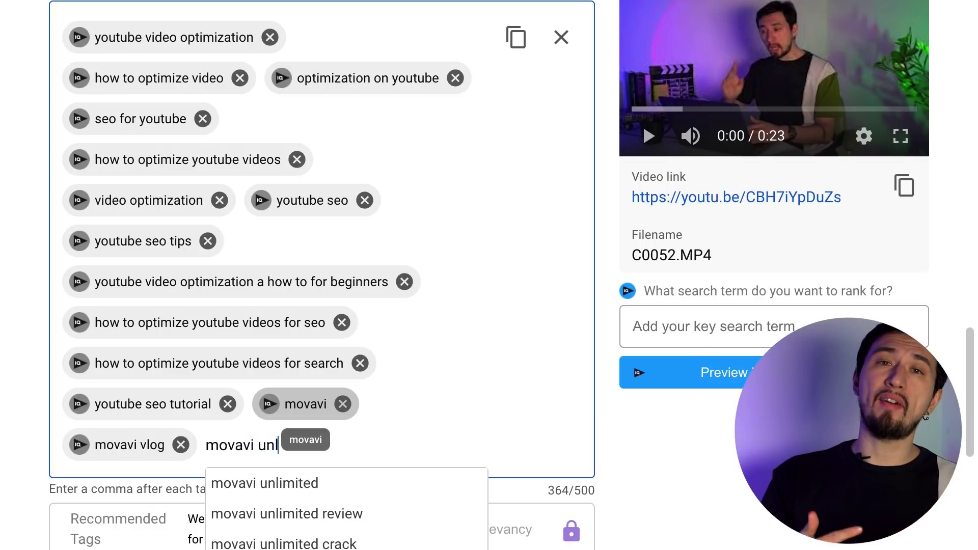
text(imited)
key(Return)
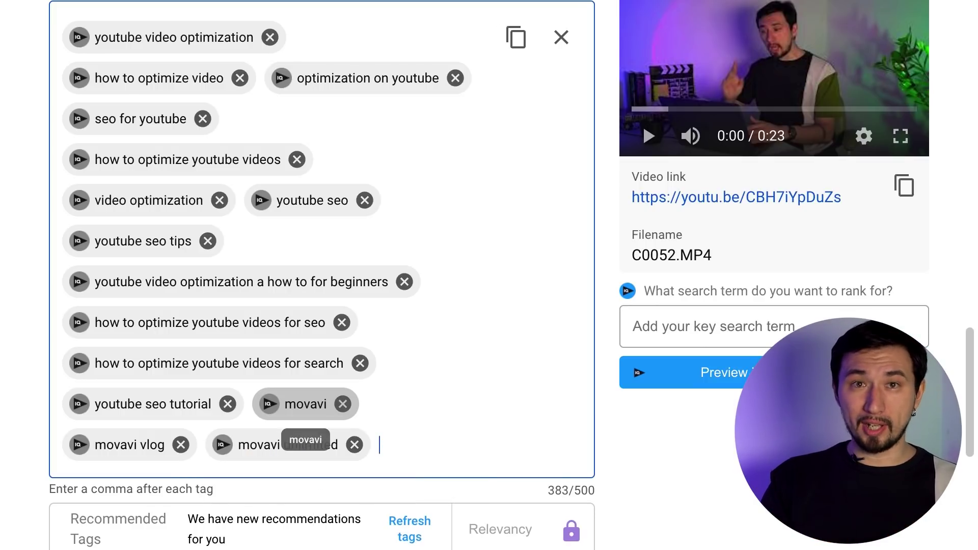